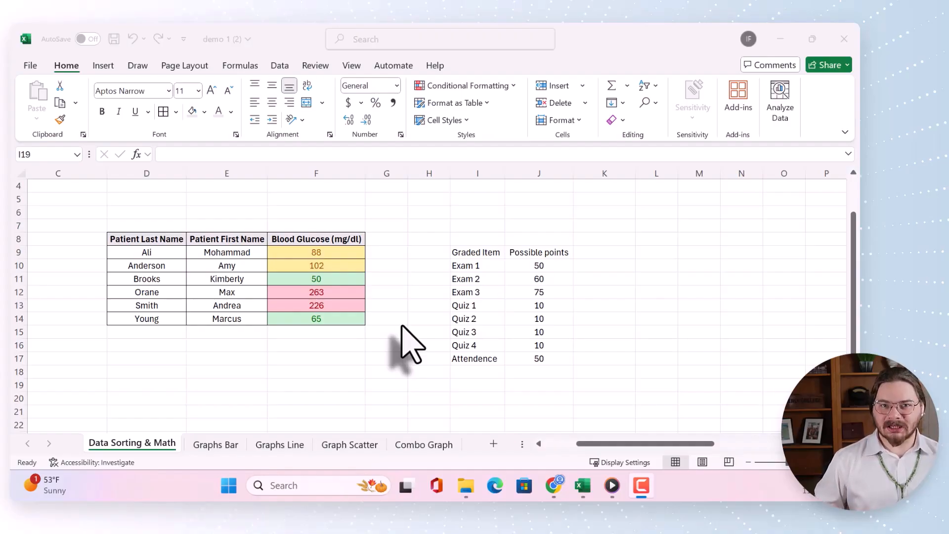
Start a formula in cell L11 and browse the suggested functions beginning with A, S, D, X, Z, V and E
{"action": "left_click", "coordinate": [658, 278]}
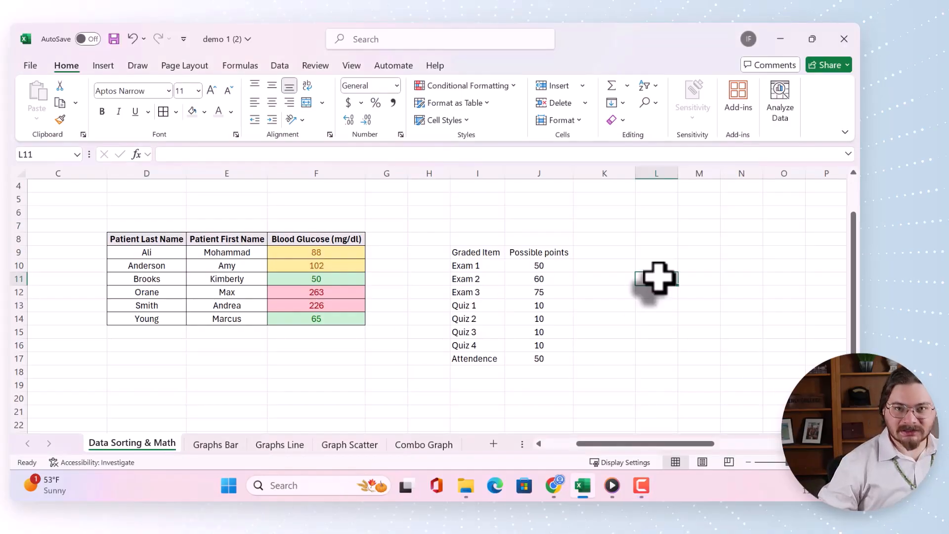
{"action": "type", "text": "="}
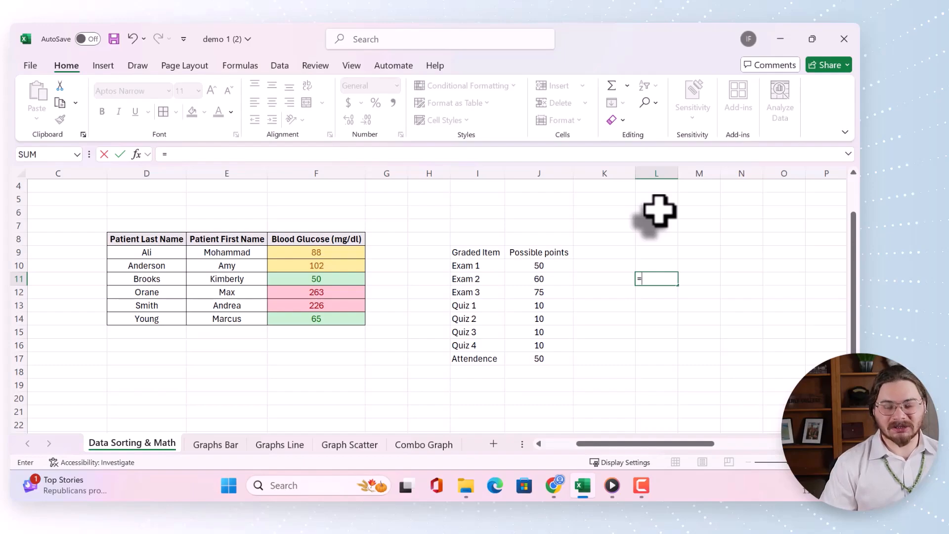
{"action": "type", "text": "a"}
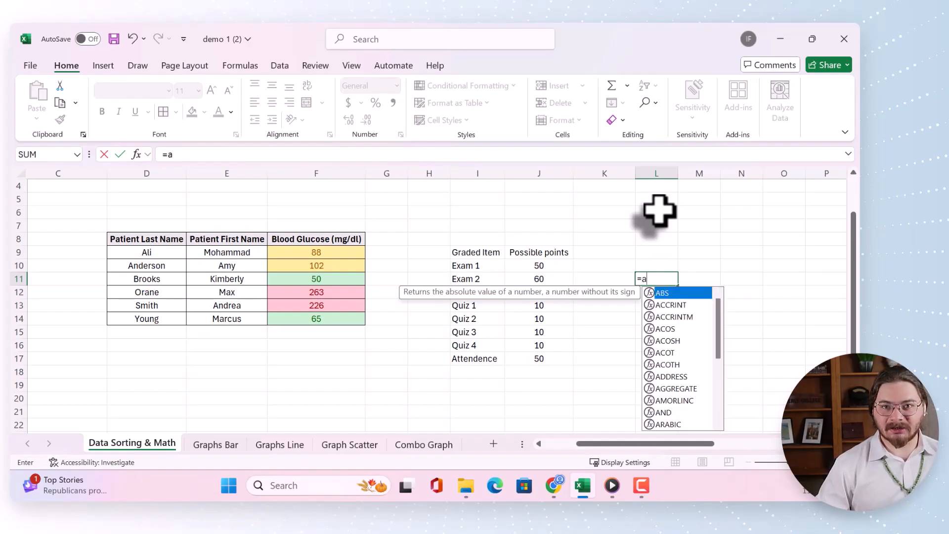
{"action": "key", "text": "BackSpace"}
{"action": "type", "text": "s"}
{"action": "key", "text": "BackSpace"}
{"action": "type", "text": "d"}
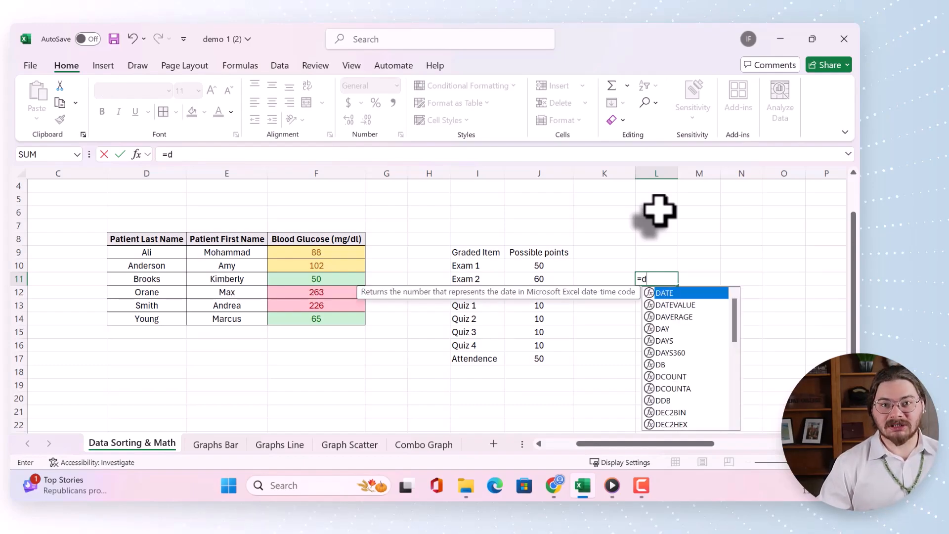
{"action": "key", "text": "BackSpace"}
{"action": "type", "text": "x"}
{"action": "key", "text": "BackSpace"}
{"action": "type", "text": "z"}
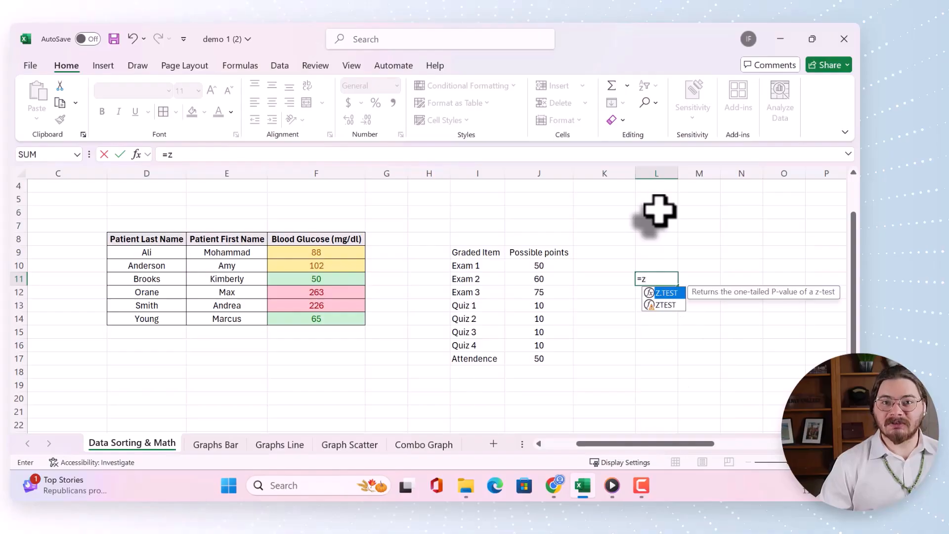
{"action": "key", "text": "BackSpace"}
{"action": "type", "text": "v"}
{"action": "key", "text": "BackSpace"}
{"action": "type", "text": "e"}
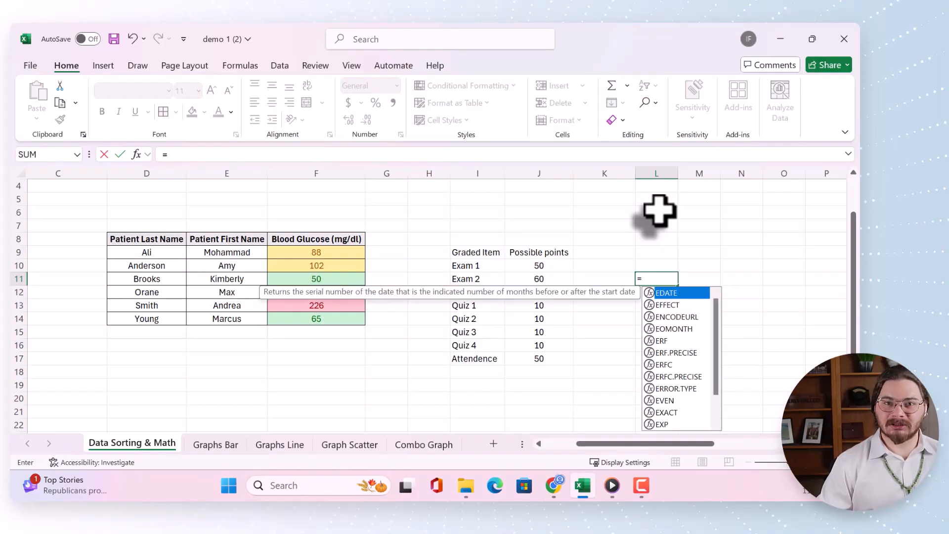
{"action": "key", "text": "BackSpace"}
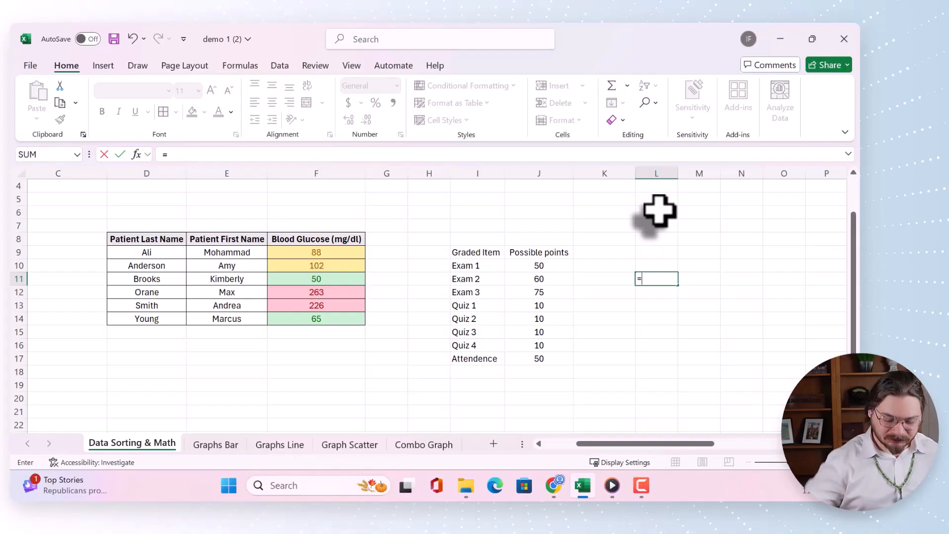
{"action": "key", "text": "Escape"}
Total the possible points of all graded items in cell J19 with the formula =SUM(J10:J17)
{"action": "left_click", "coordinate": [535, 384]}
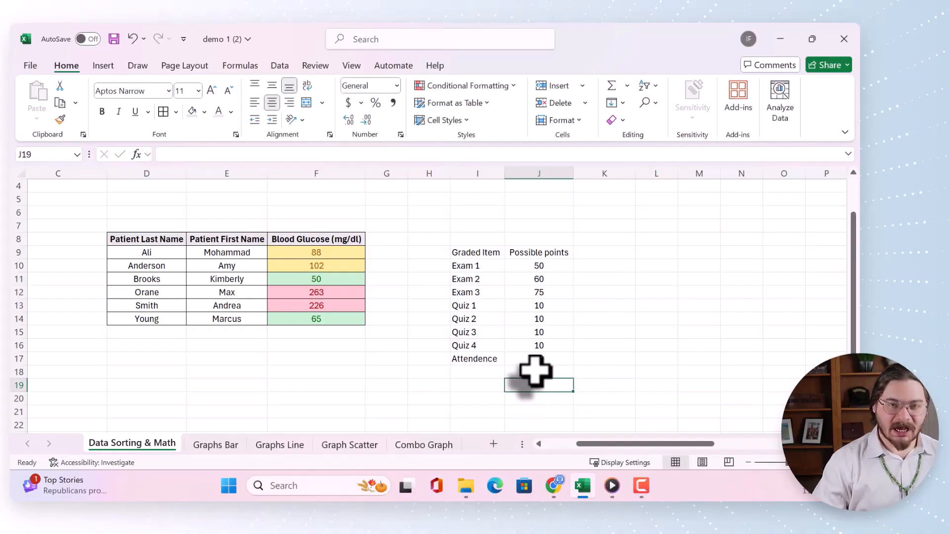
{"action": "type", "text": "="}
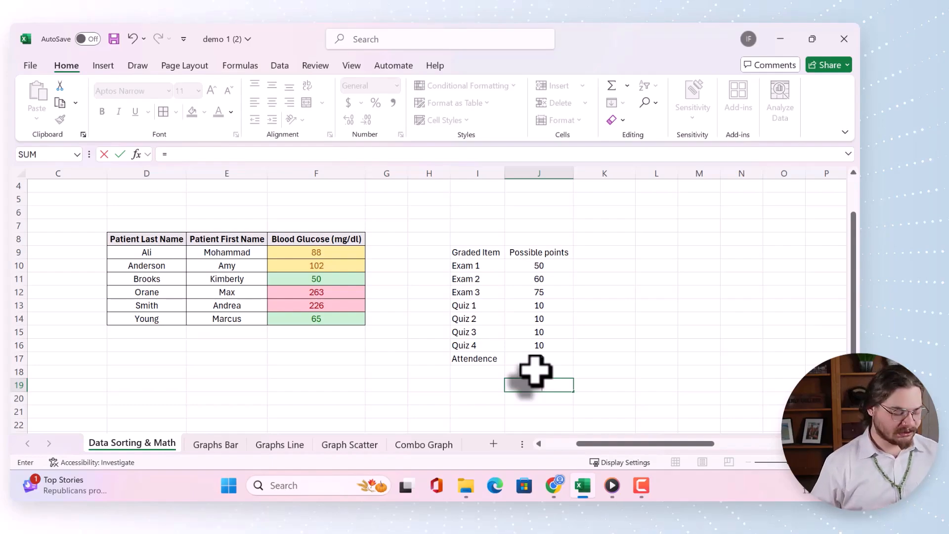
{"action": "type", "text": "S"}
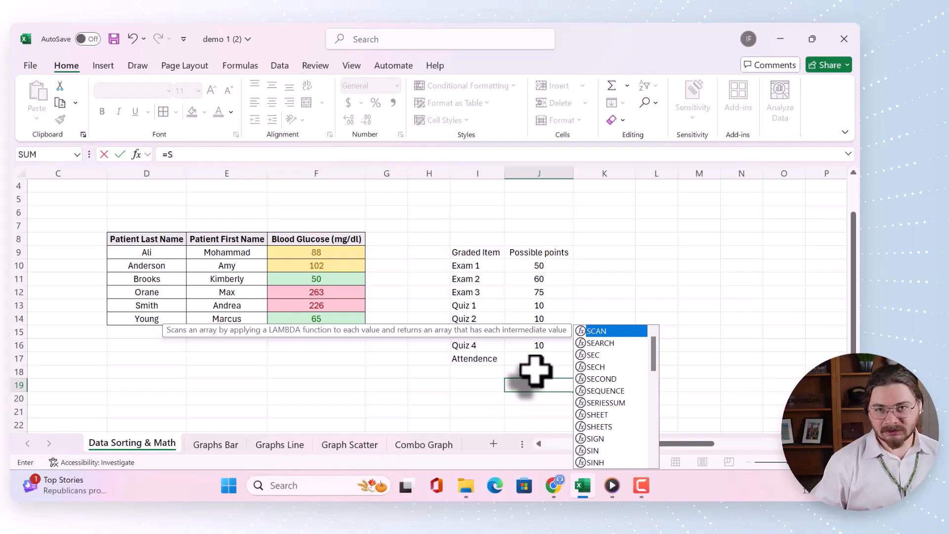
{"action": "key", "text": "BackSpace"}
{"action": "type", "text": "s"}
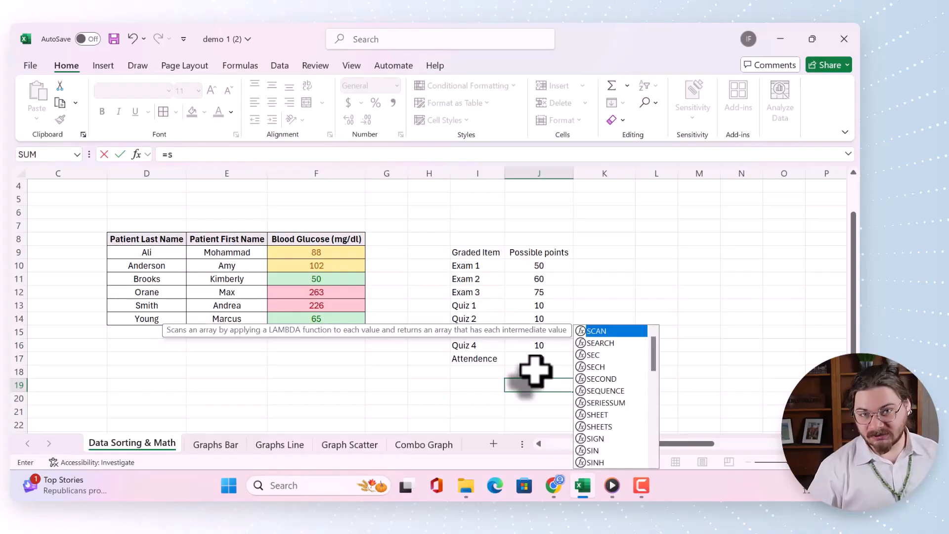
{"action": "type", "text": "um"}
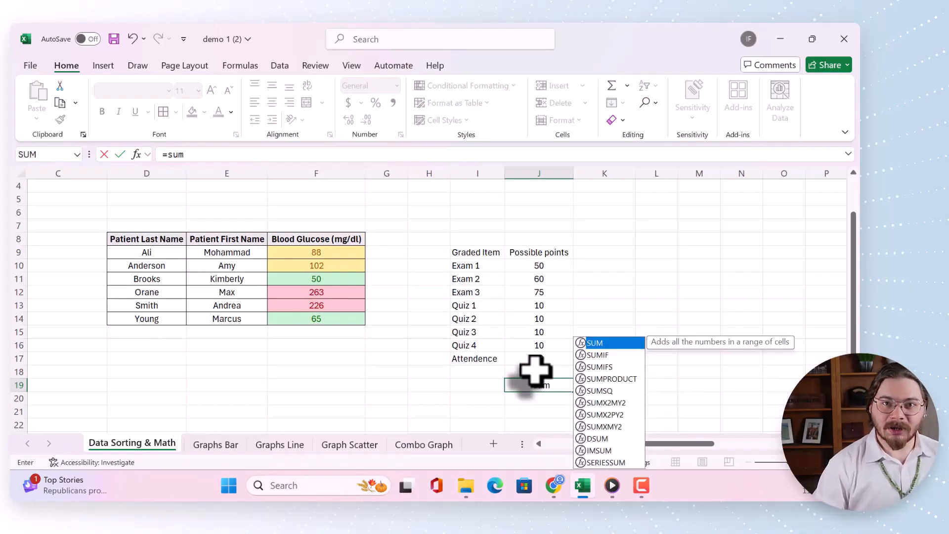
{"action": "type", "text": "("}
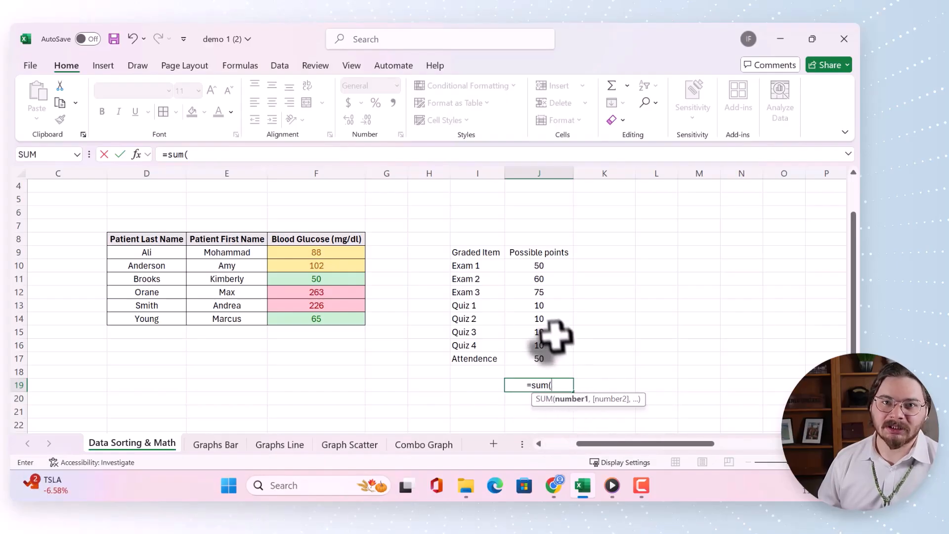
{"action": "left_click_drag", "start_coordinate": [541, 266], "coordinate": [547, 360]}
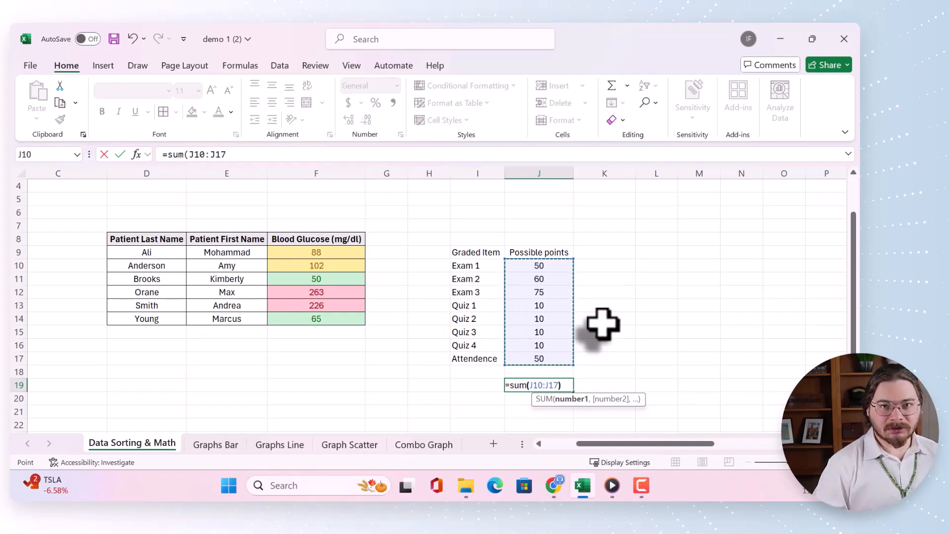
{"action": "type", "text": ")"}
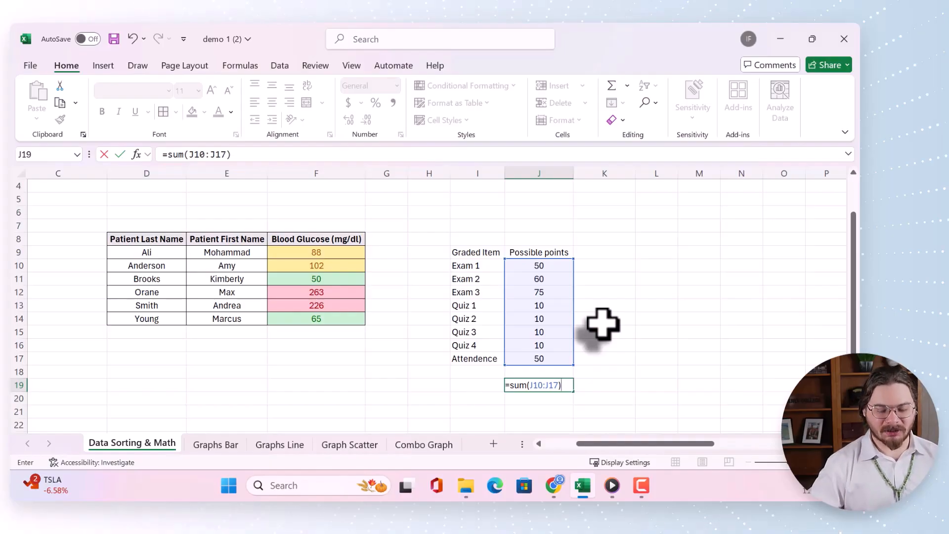
{"action": "key", "text": "Return"}
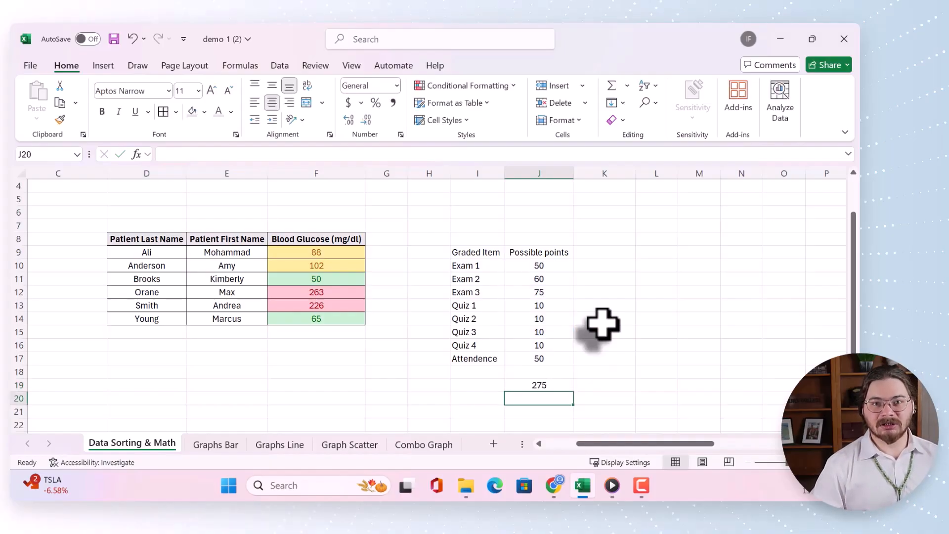
Review the total's formula in cell J19 and the possible-points cells it adds up
{"action": "left_click", "coordinate": [541, 386]}
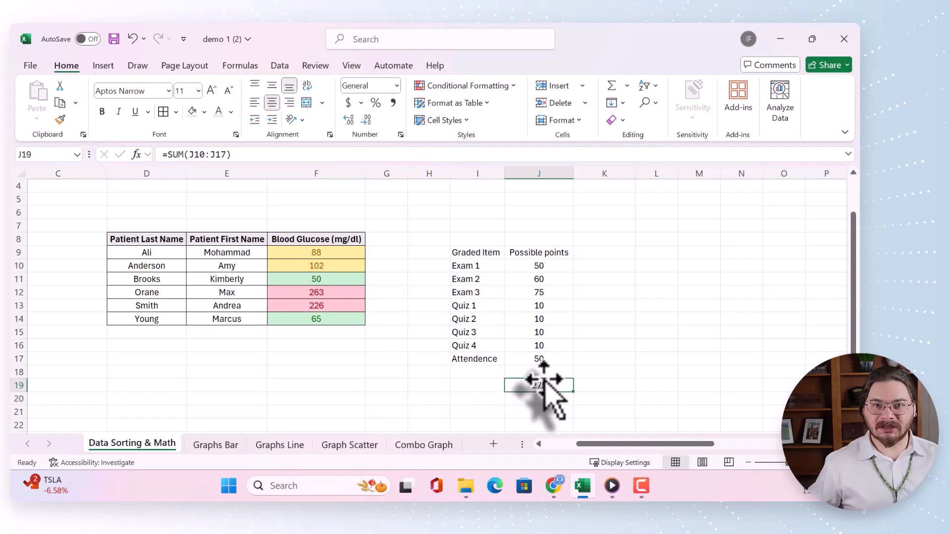
{"action": "left_click_drag", "start_coordinate": [520, 267], "coordinate": [533, 417]}
{"action": "left_click", "coordinate": [540, 385]}
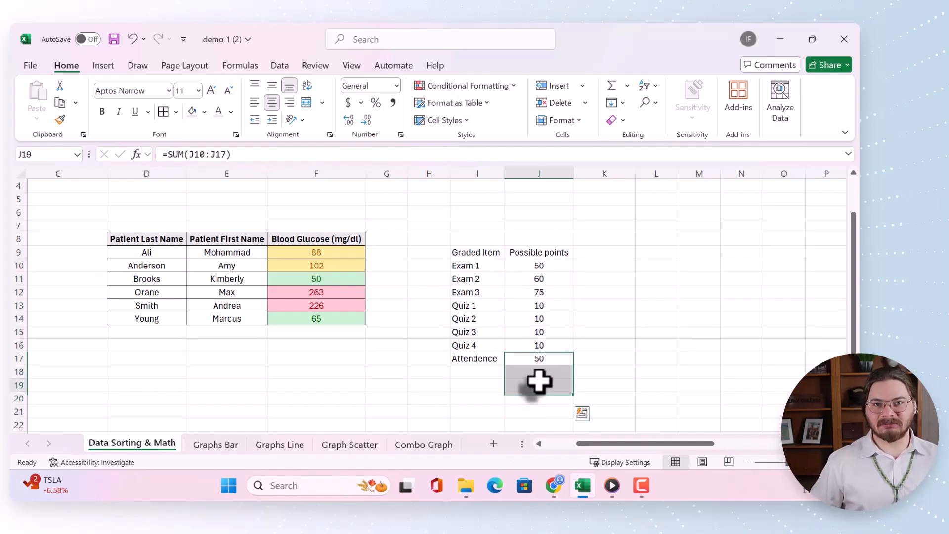
{"action": "left_click", "coordinate": [571, 359]}
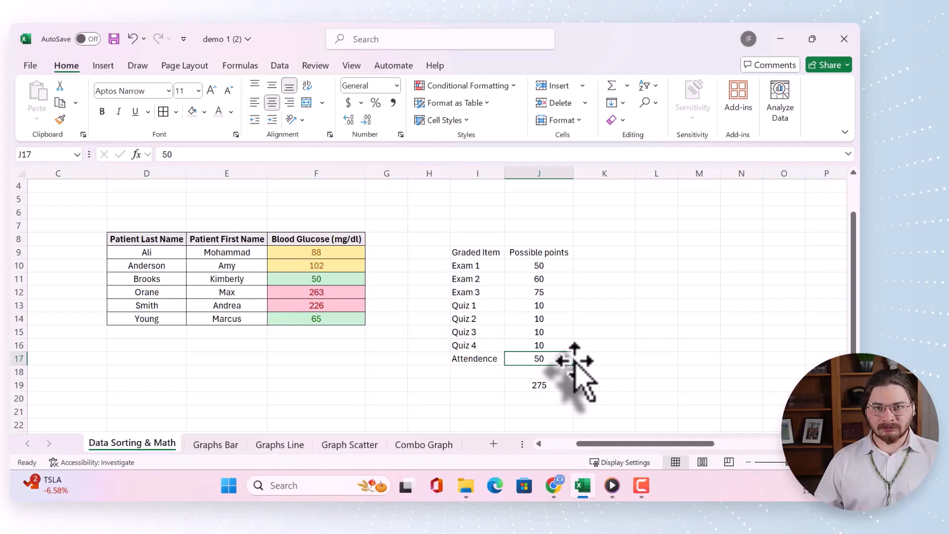